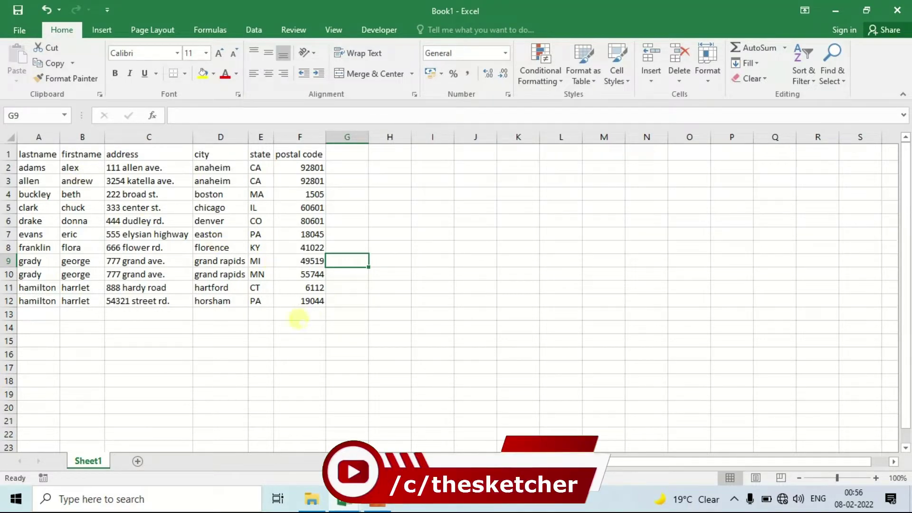
# Step: Open Excel Options on the Quick Access Toolbar customization page
pyautogui.click(298, 316)
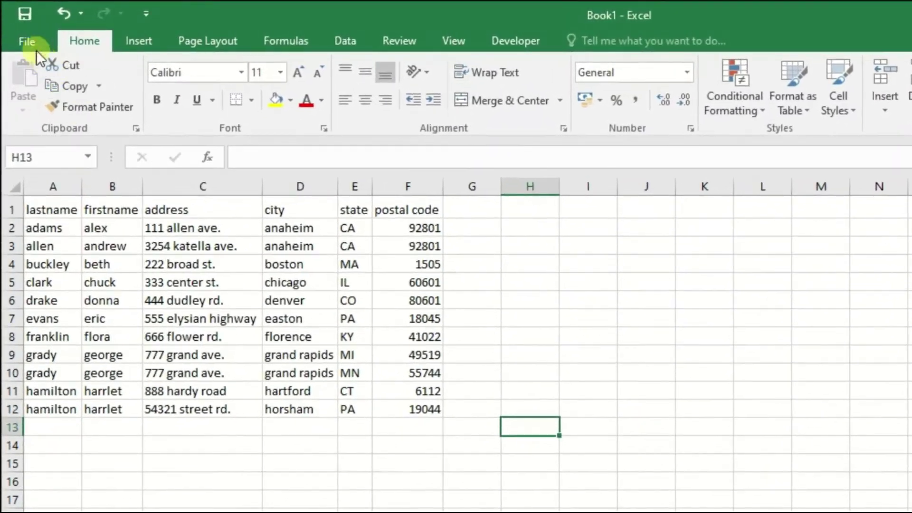
pyautogui.click(26, 39)
pyautogui.click(40, 462)
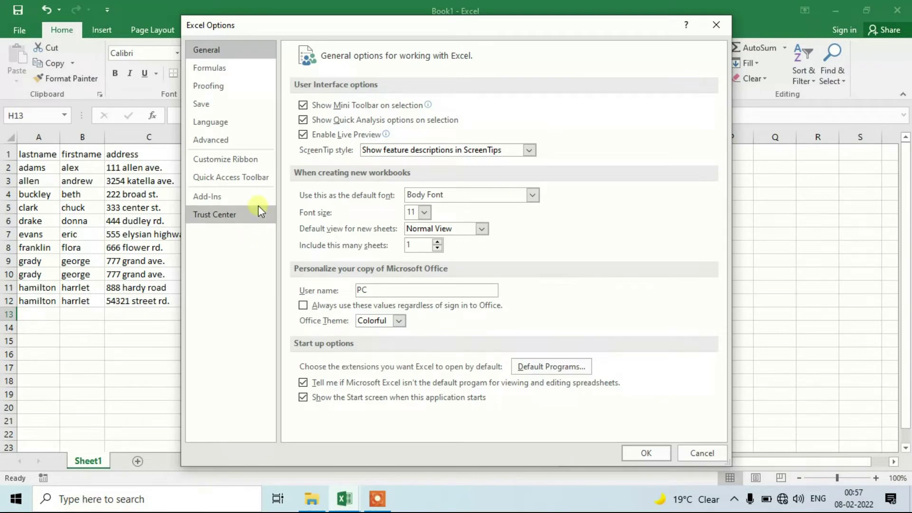
pyautogui.click(256, 181)
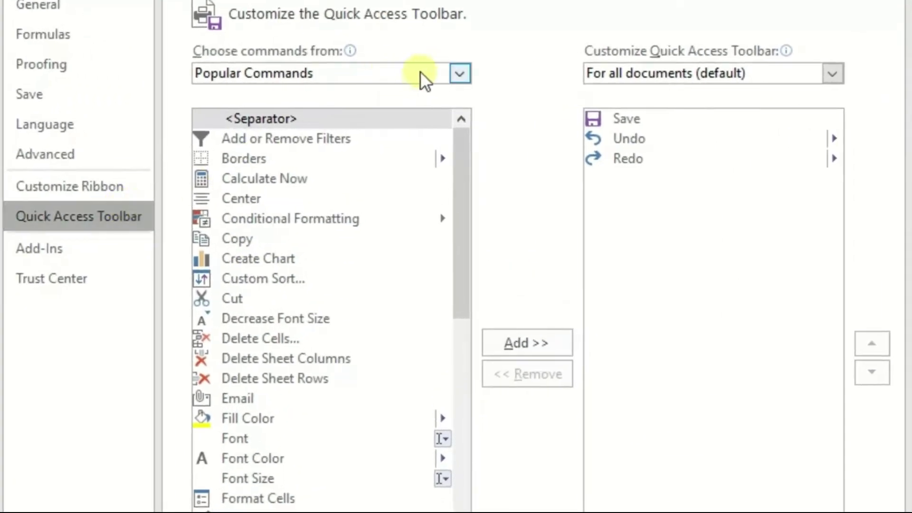
# Step: List Commands Not in the Ribbon and scroll down to the Speak Cells commands
pyautogui.click(441, 72)
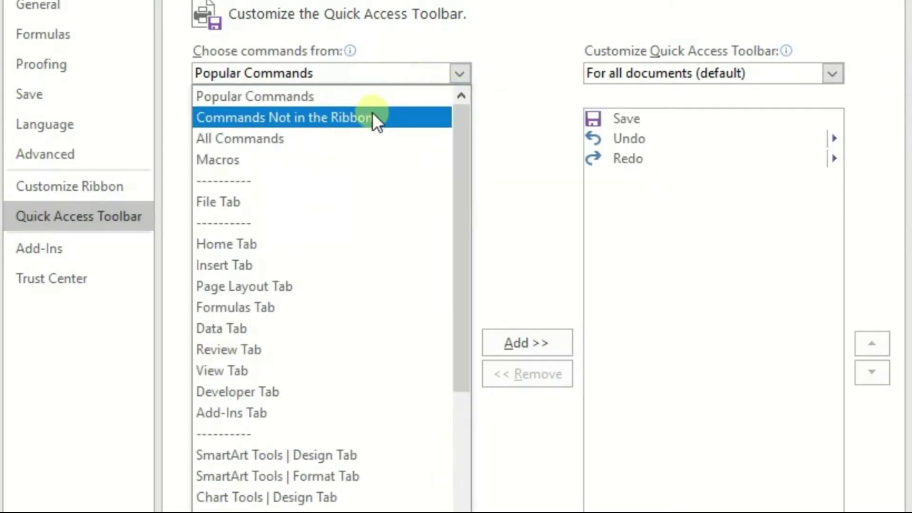
pyautogui.click(354, 117)
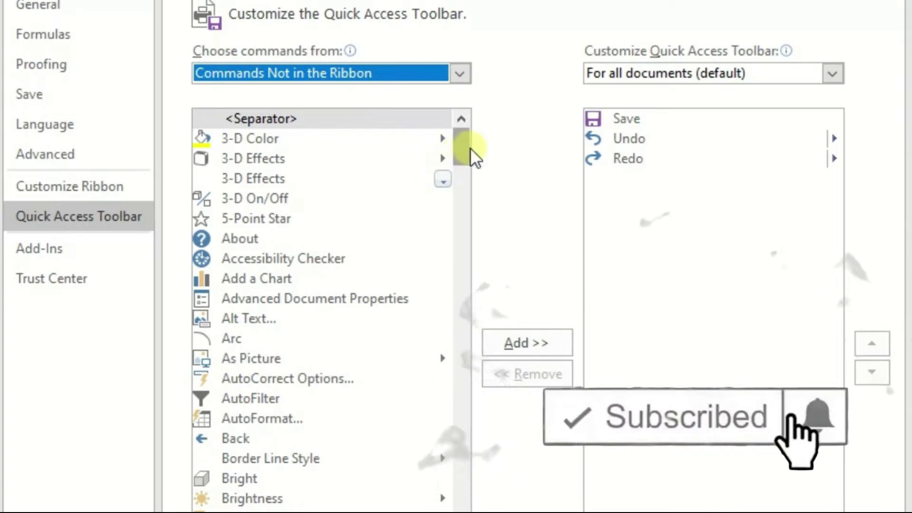
pyautogui.moveTo(468, 149); pyautogui.dragTo(460, 499)
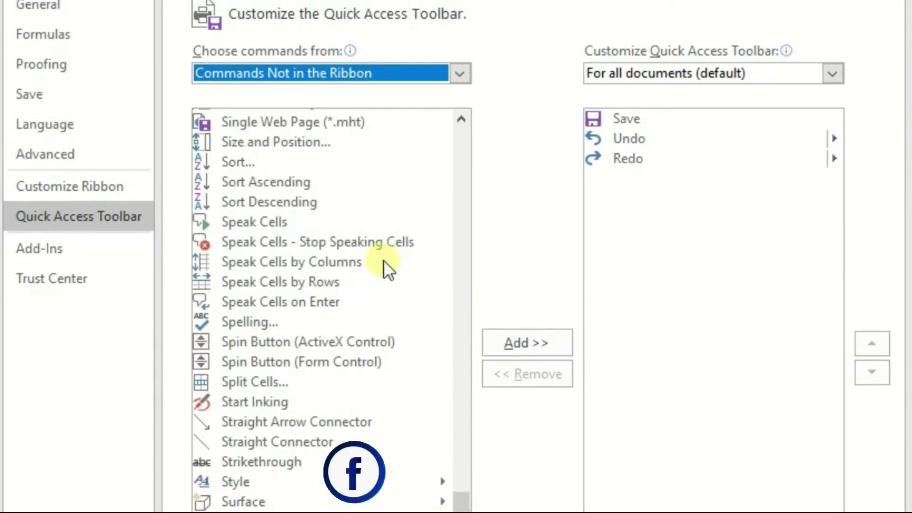
# Step: Add Speak Cells, Stop Speaking Cells, Speak Cells by Columns, by Rows and on Enter
pyautogui.click(257, 226)
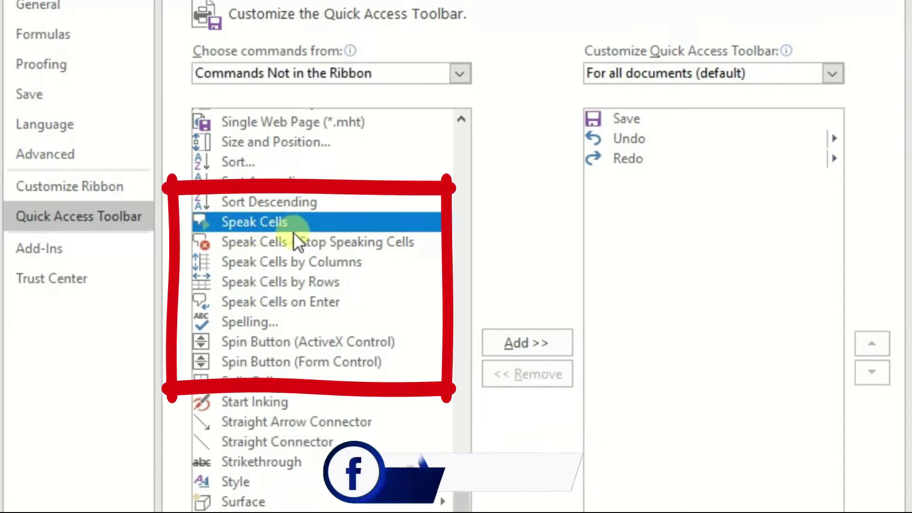
pyautogui.click(503, 333)
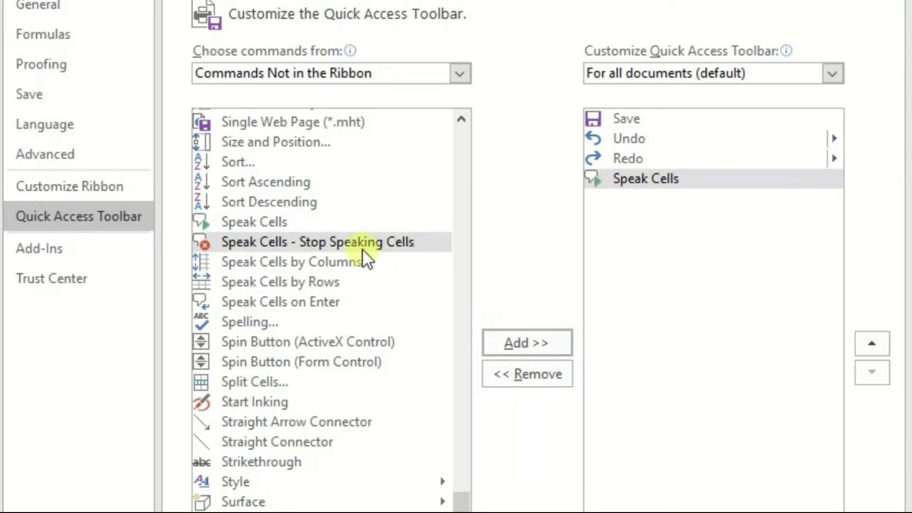
pyautogui.click(527, 341)
pyautogui.click(526, 342)
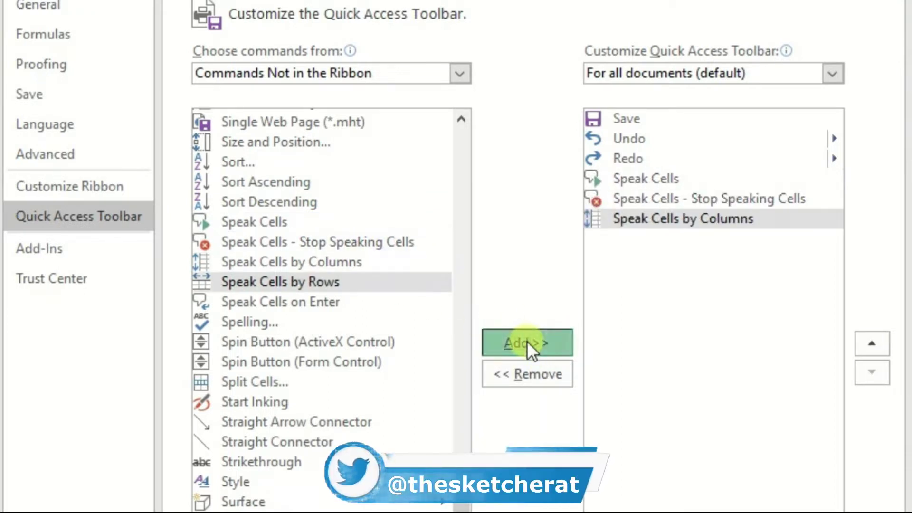
pyautogui.click(527, 343)
pyautogui.click(526, 342)
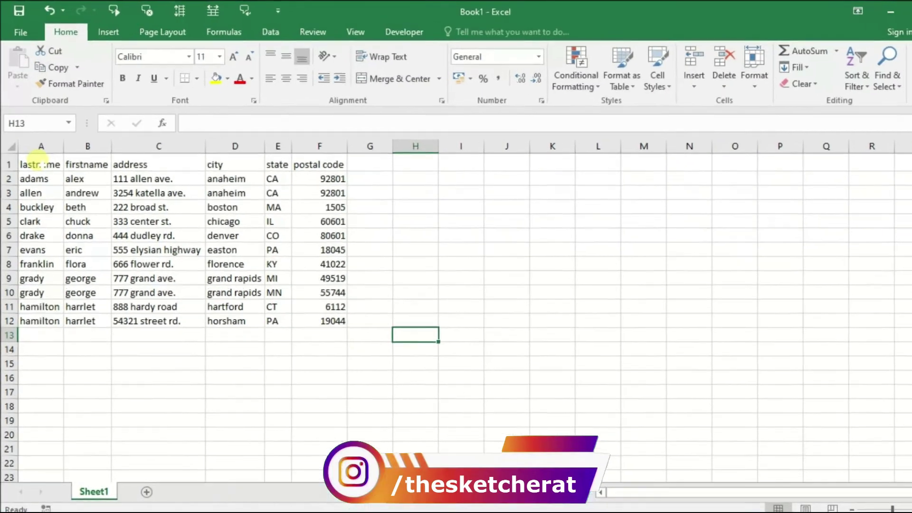
# Step: Have Speak Cells read the selected address table A1:F12 aloud, then return to A1
pyautogui.moveTo(37, 177)
pyautogui.mouseDown()
pyautogui.moveTo(422, 376)
pyautogui.moveTo(422, 393)
pyautogui.mouseUp()
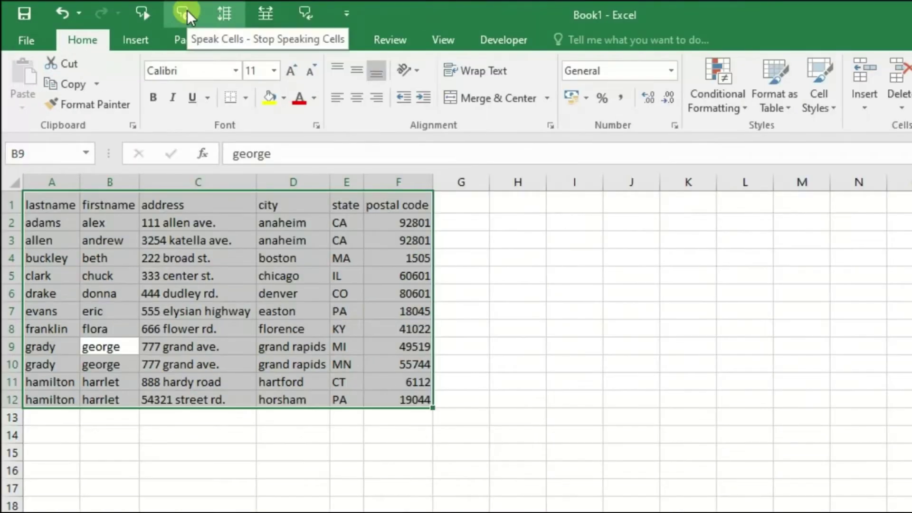
pyautogui.click(187, 9)
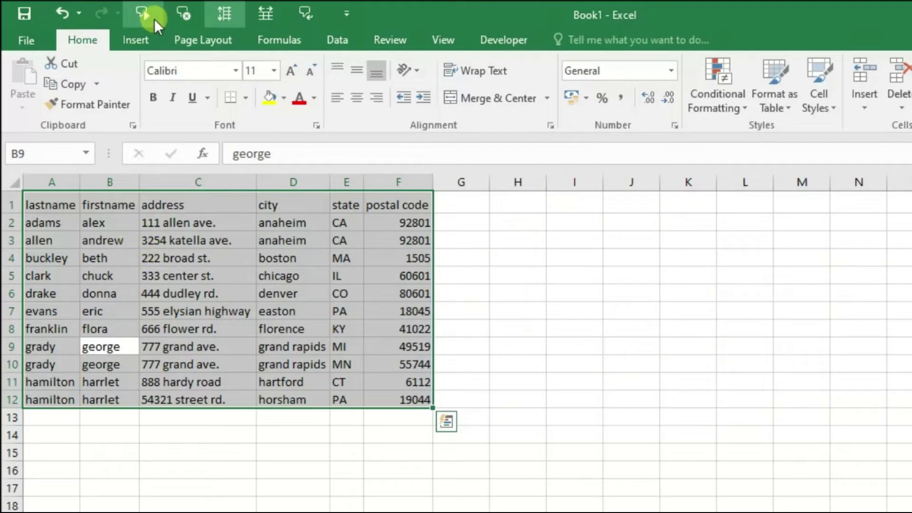
pyautogui.click(63, 205)
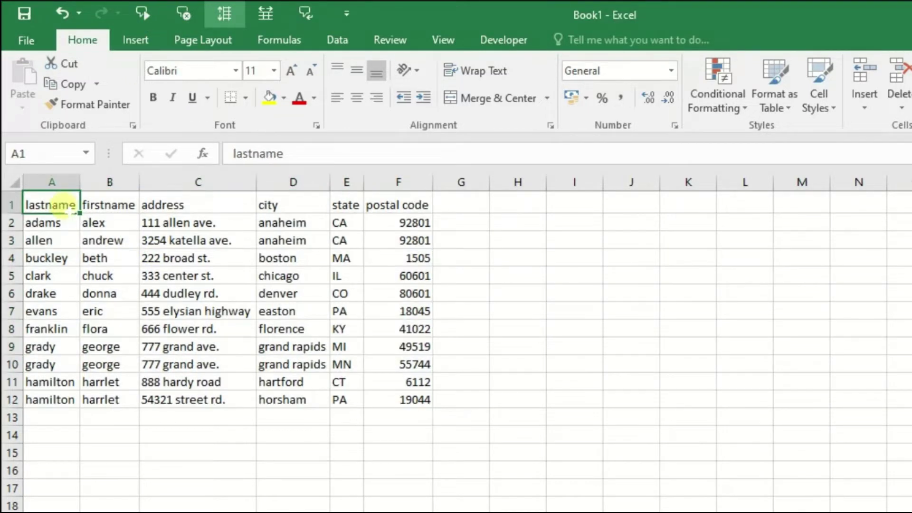
# Step: Select the lastname column down to A12, then clear it and go to B1
pyautogui.moveTo(64, 206); pyautogui.dragTo(64, 351)
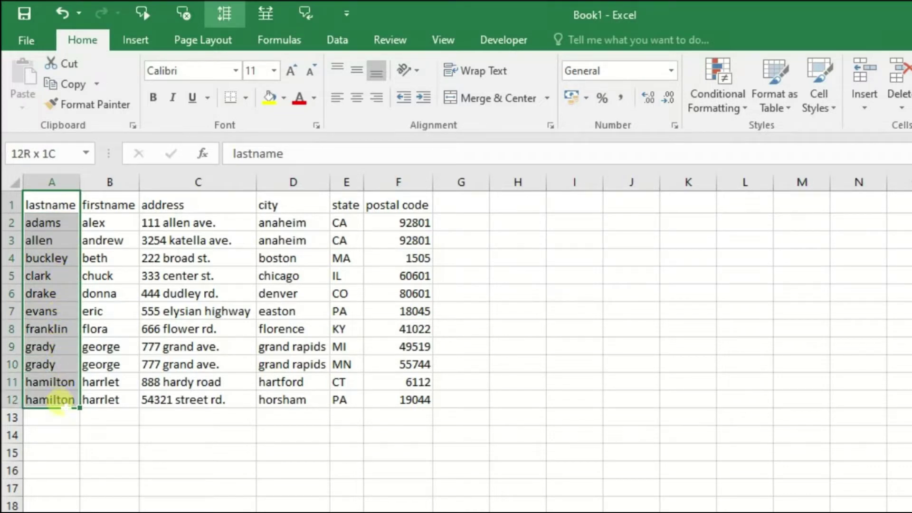
pyautogui.moveTo(62, 352); pyautogui.dragTo(64, 404)
pyautogui.click(49, 399)
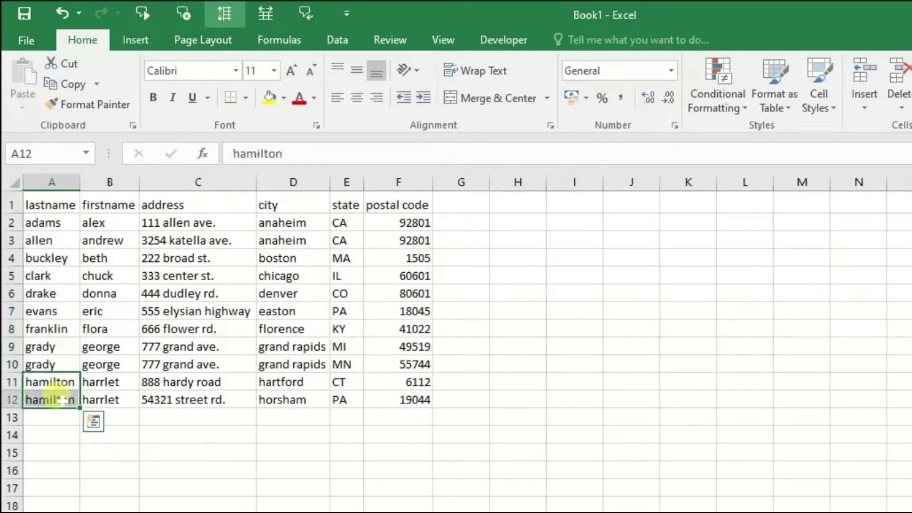
pyautogui.click(119, 205)
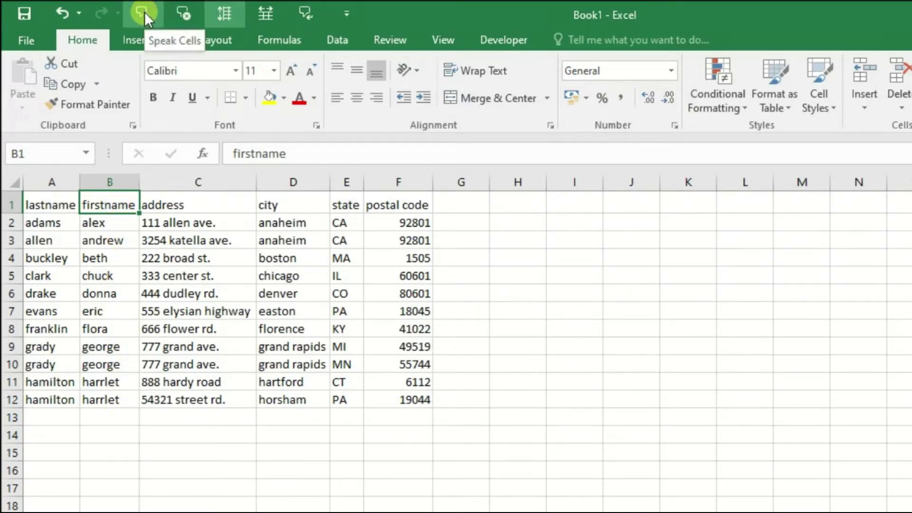
# Step: Read by columns and step through the column D city entries aloud with Enter
pyautogui.click(227, 15)
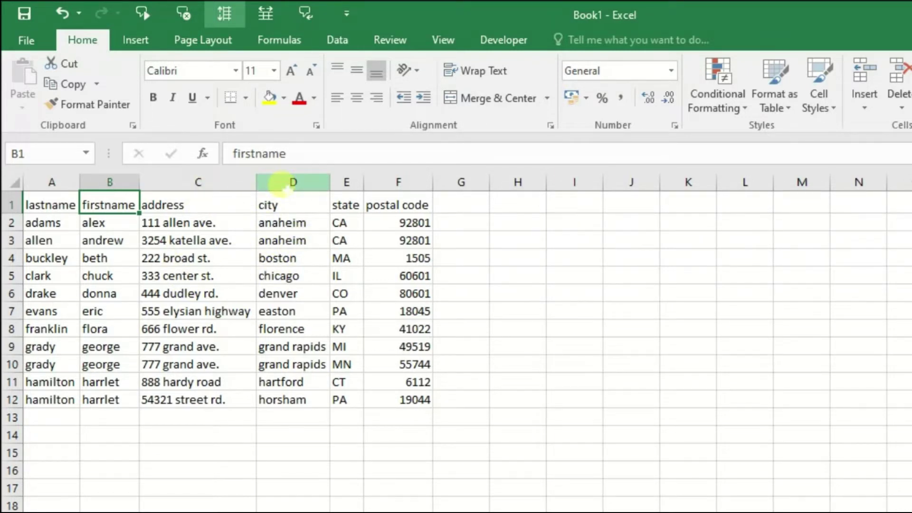
pyautogui.click(287, 183)
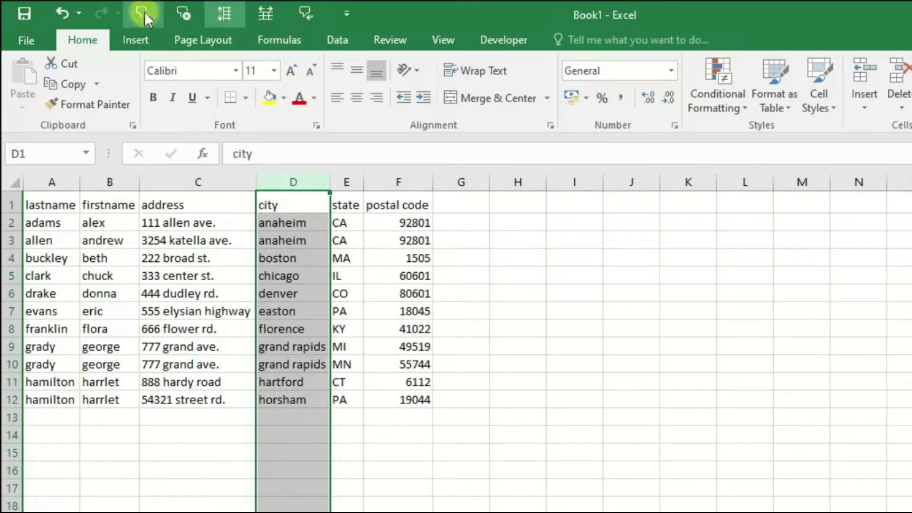
pyautogui.press('Return')
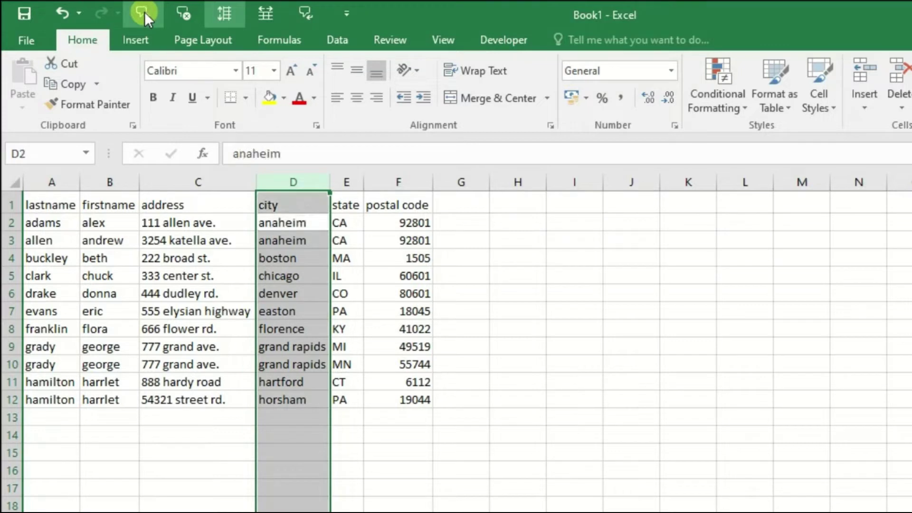
pyautogui.press('Return')
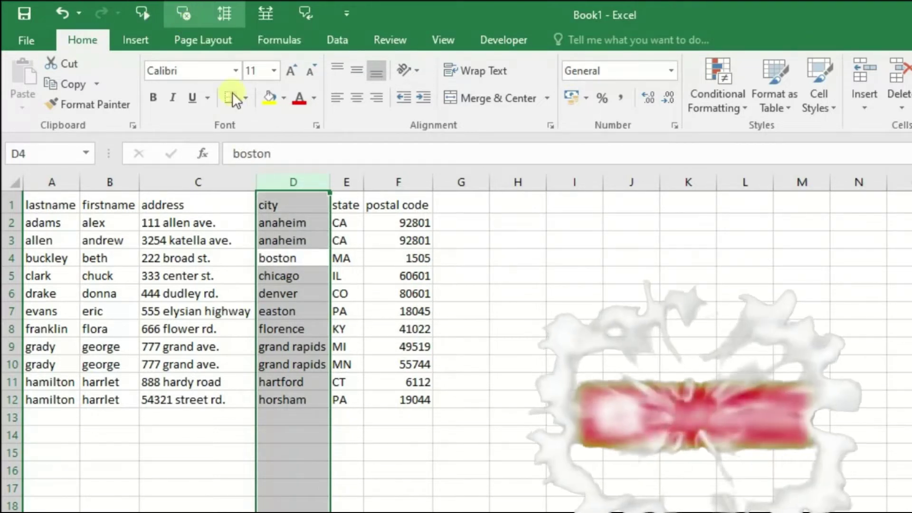
pyautogui.click(209, 258)
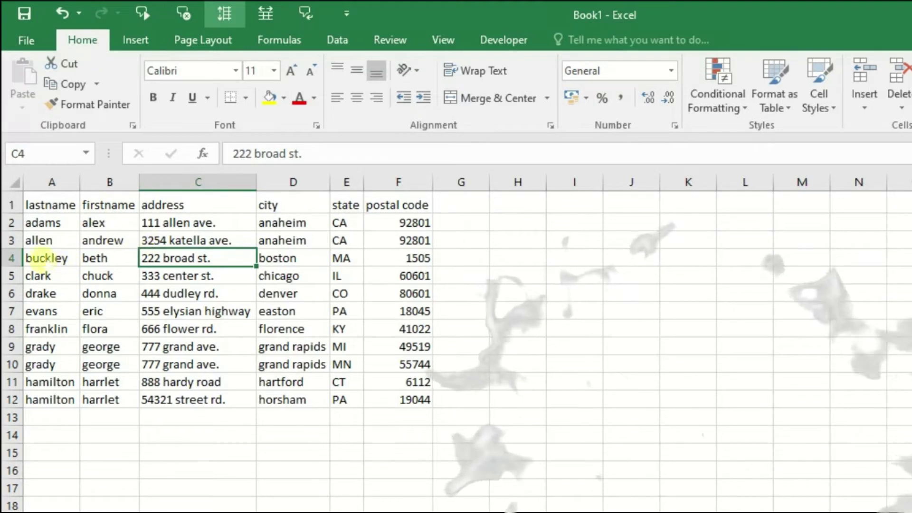
# Step: Starting at A2, switch to Speak Cells by Rows and read the whole table aloud
pyautogui.click(46, 223)
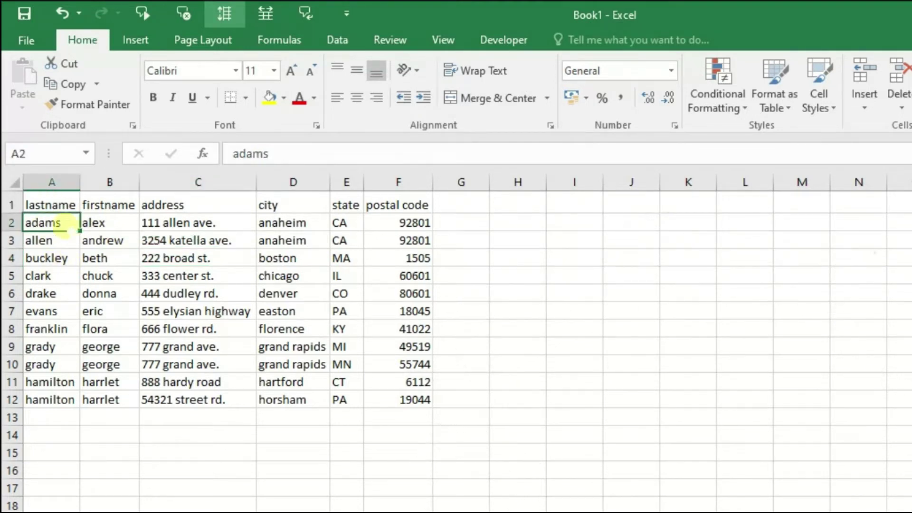
pyautogui.click(264, 14)
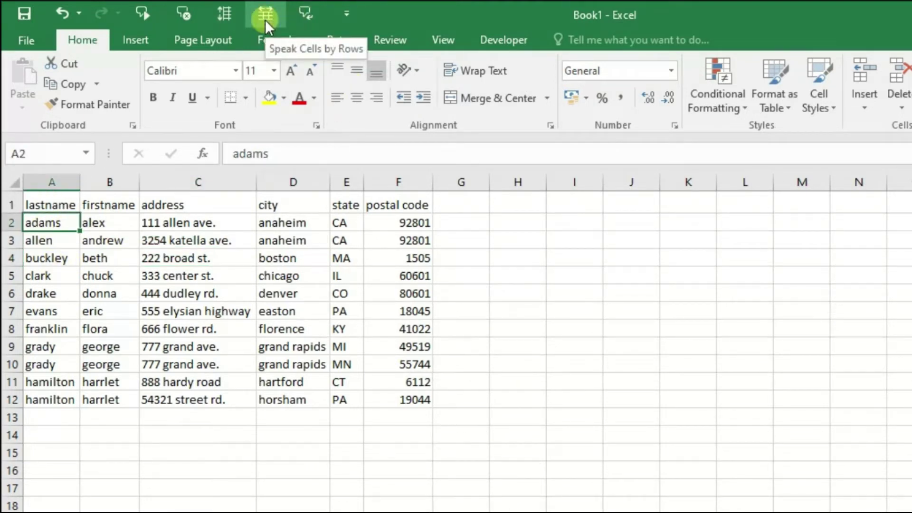
pyautogui.click(140, 12)
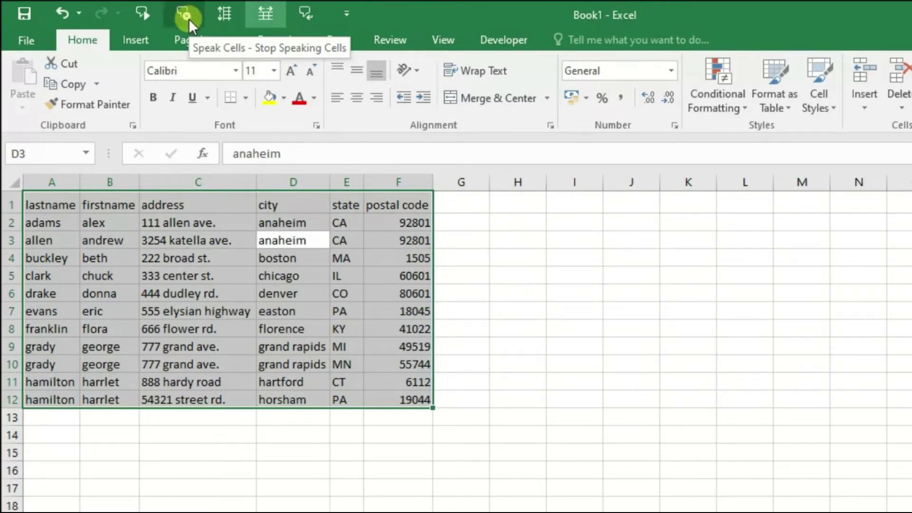
# Step: Stop the table reading, scroll down and select cell A13
pyautogui.click(189, 18)
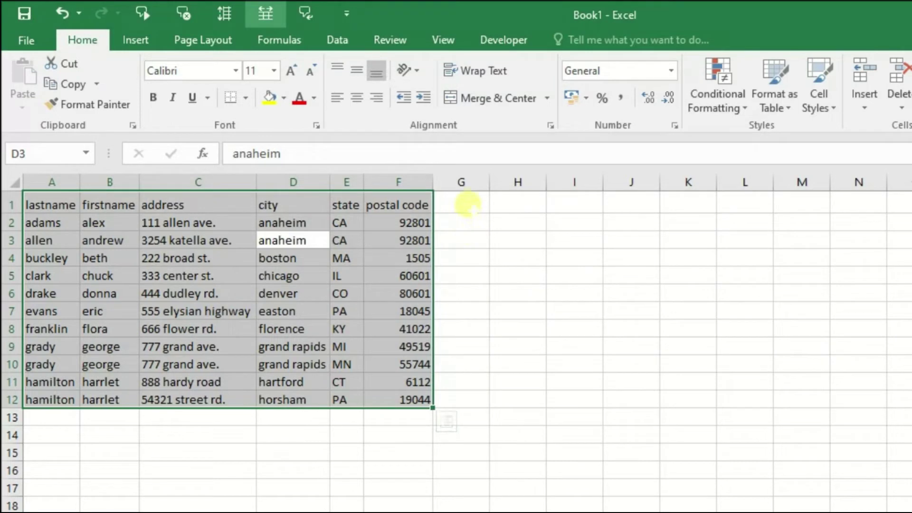
pyautogui.scroll(-1, 268, 422)
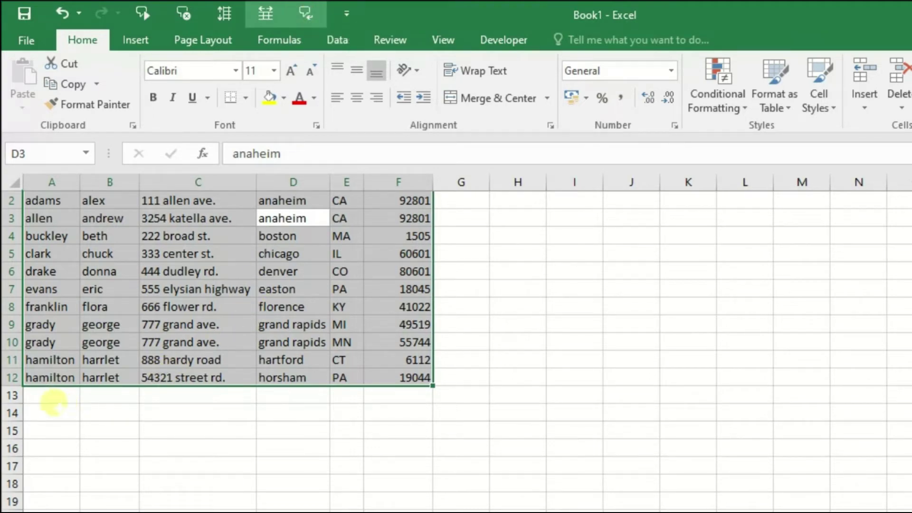
pyautogui.click(53, 402)
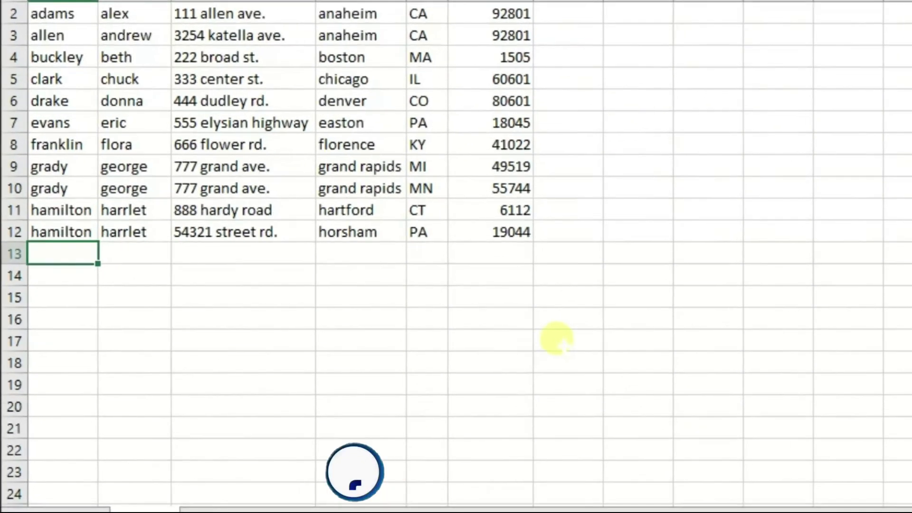
# Step: Fill row 13 with last name, first name, address, city durg, state india and postal code
pyautogui.press('Tab')
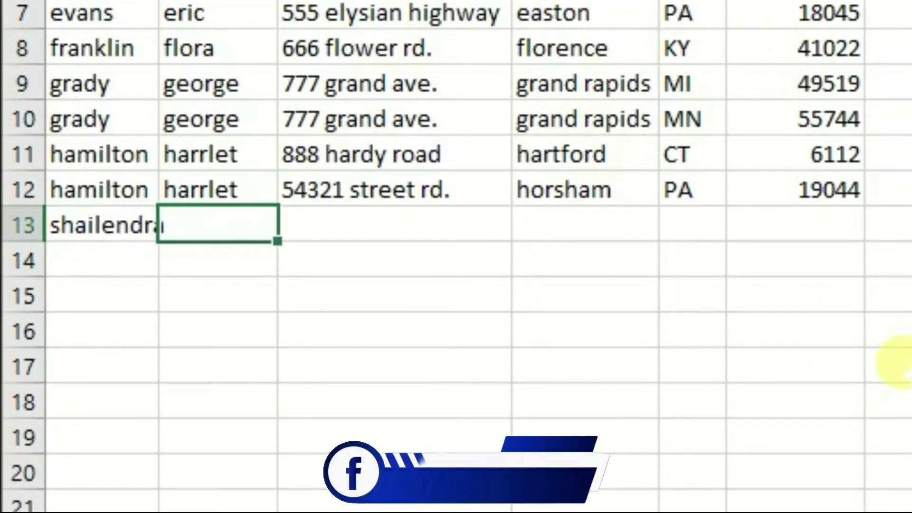
pyautogui.press('Tab')
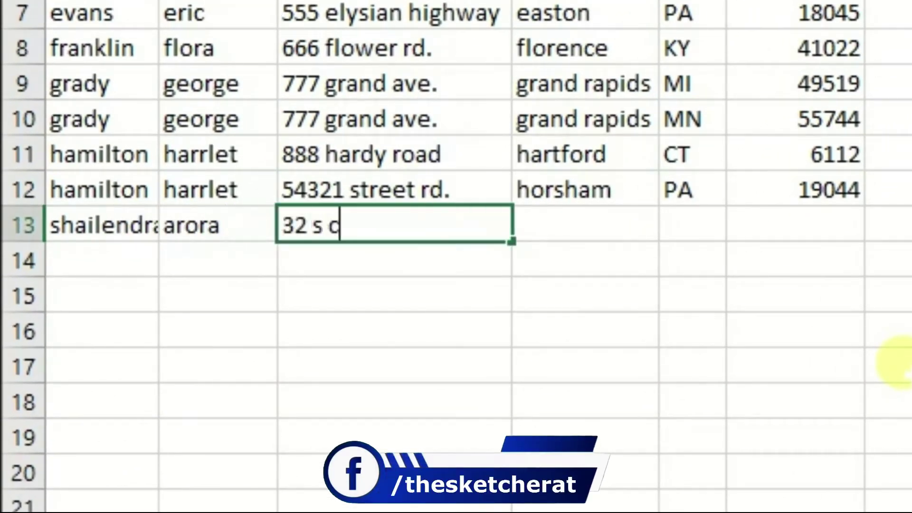
pyautogui.write('olony')
pyautogui.press('Tab')
pyautogui.write('durg')
pyautogui.press('Tab')
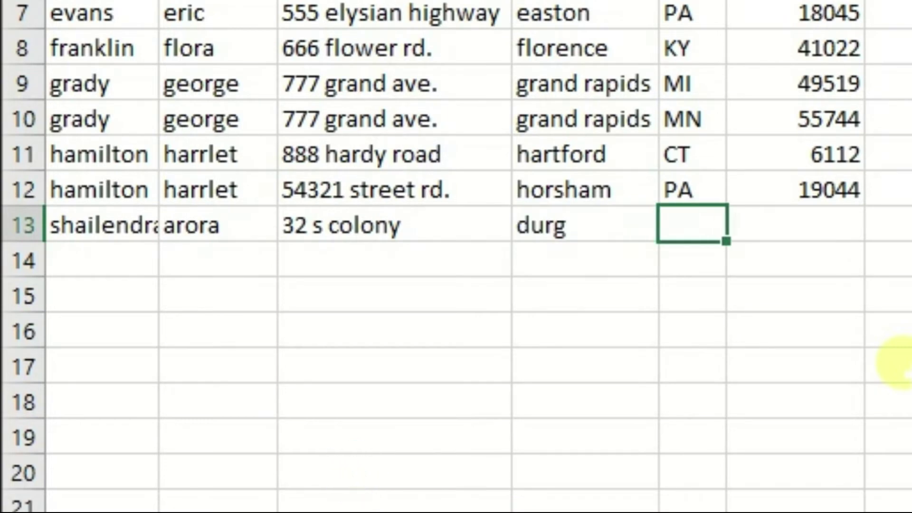
pyautogui.write('india')
pyautogui.press('Tab')
pyautogui.write('15465')
pyautogui.press('Return')
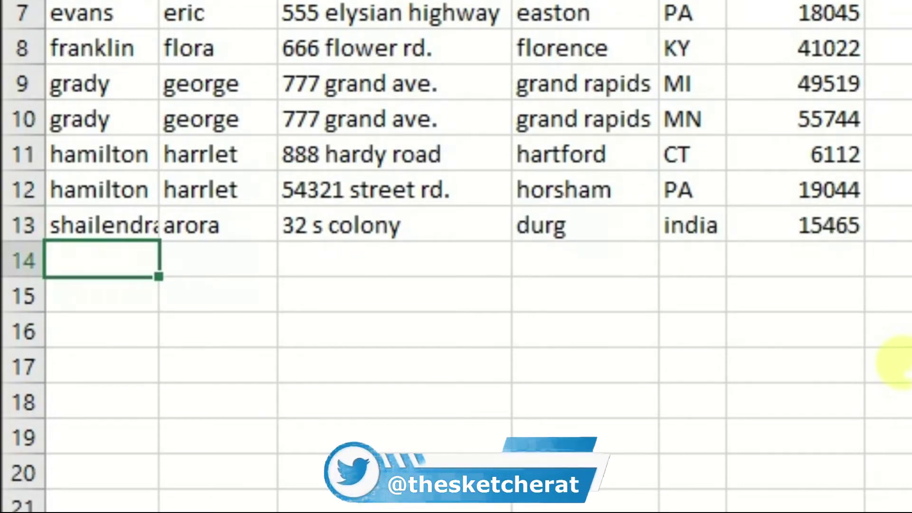
# Step: Fill row 14 with an address, city raipur, state india and a postal code
pyautogui.press('Tab')
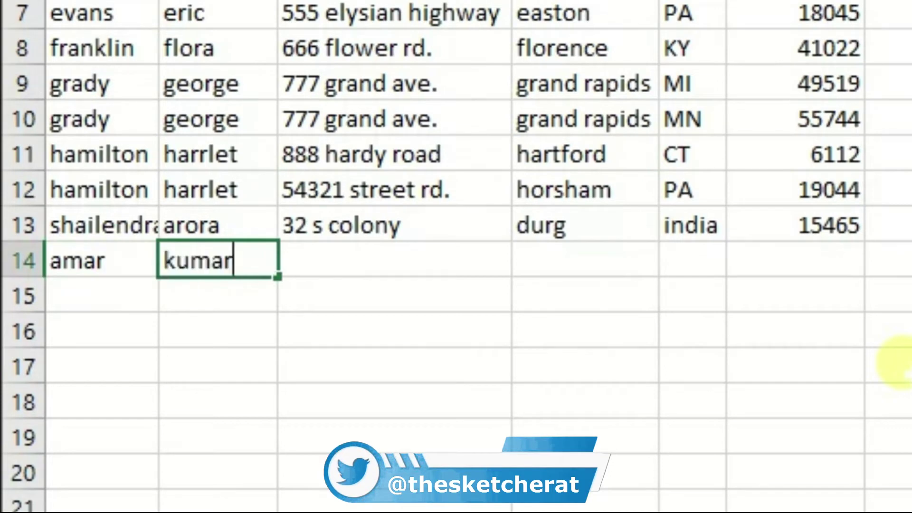
pyautogui.press('Return')
pyautogui.press('Up')
pyautogui.press('Right')
pyautogui.press('Right')
pyautogui.press('Tab')
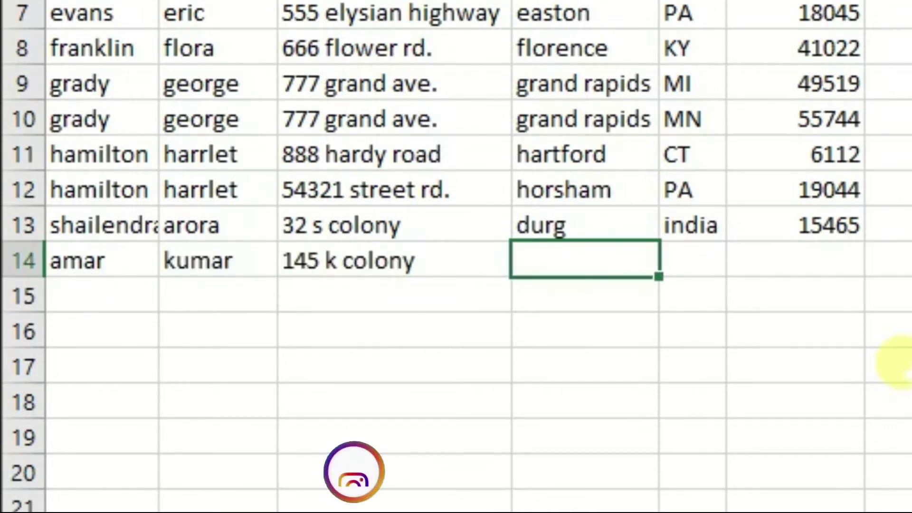
pyautogui.write('raipur')
pyautogui.press('Tab')
pyautogui.write('india')
pyautogui.press('Tab')
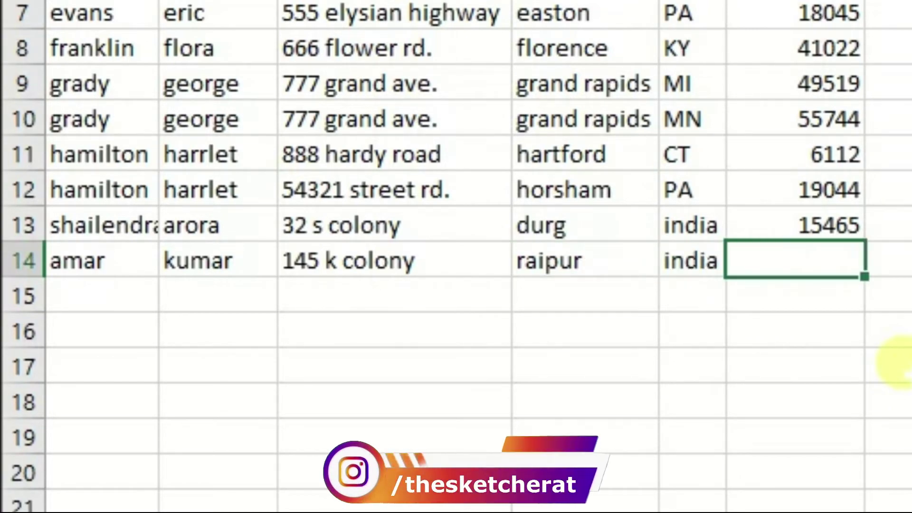
pyautogui.write('4544')
pyautogui.press('Return')
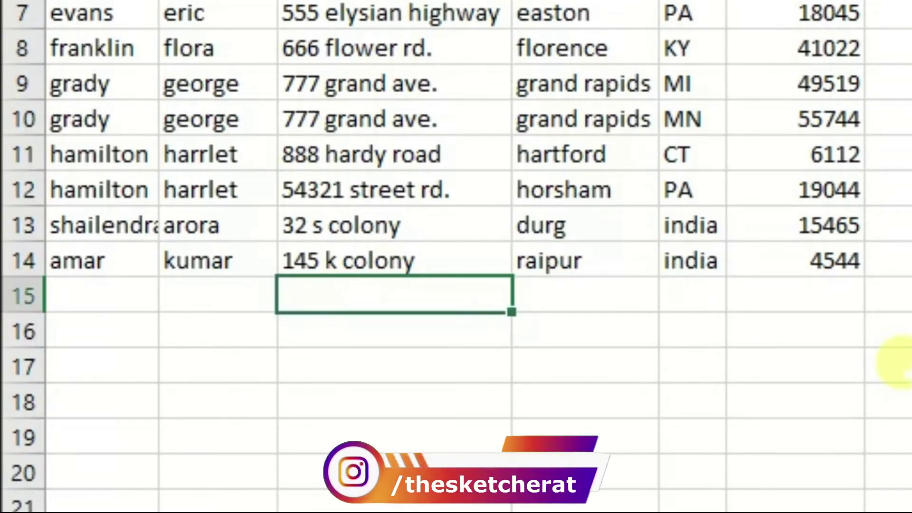